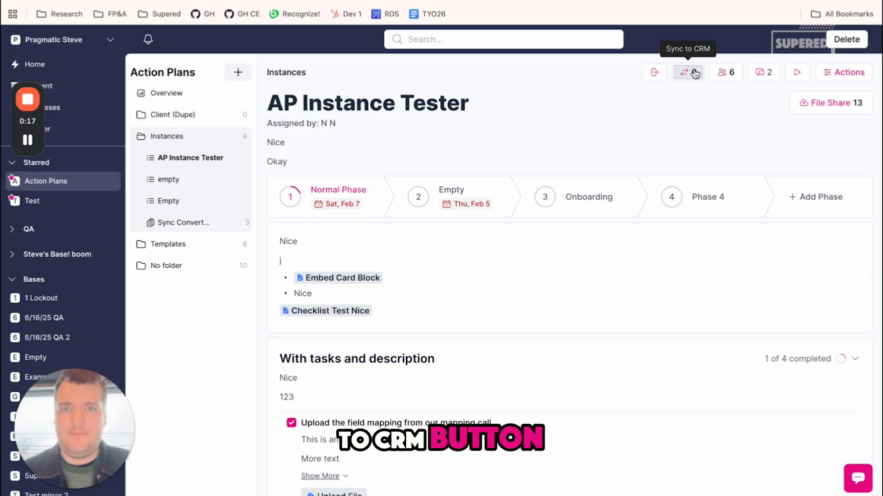
Open the CRM sync setup from the AP Instance Tester action plan and choose Ticket as the HubSpot object to map.
{"action": "left_click", "coordinate": [694, 74]}
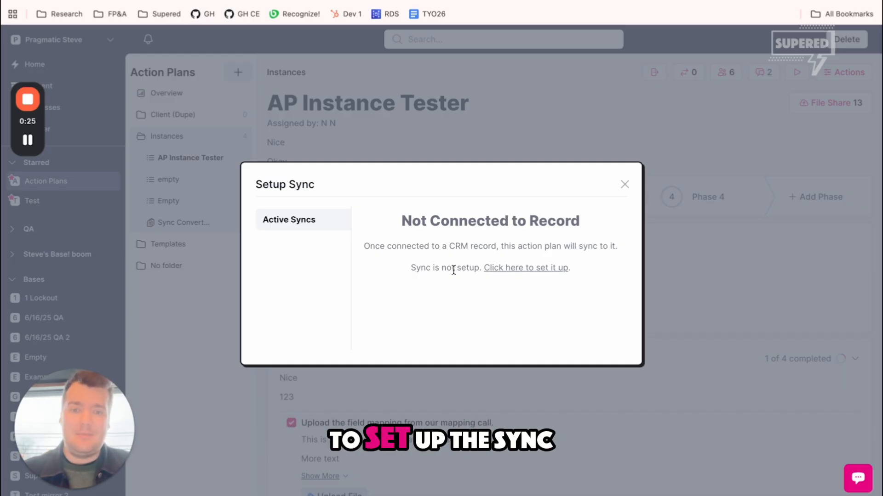
{"action": "left_click", "coordinate": [498, 271]}
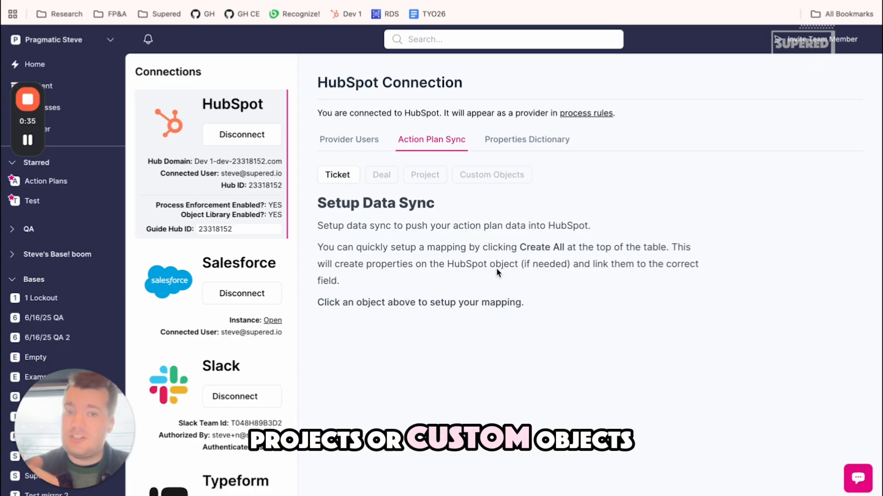
{"action": "left_click", "coordinate": [339, 179]}
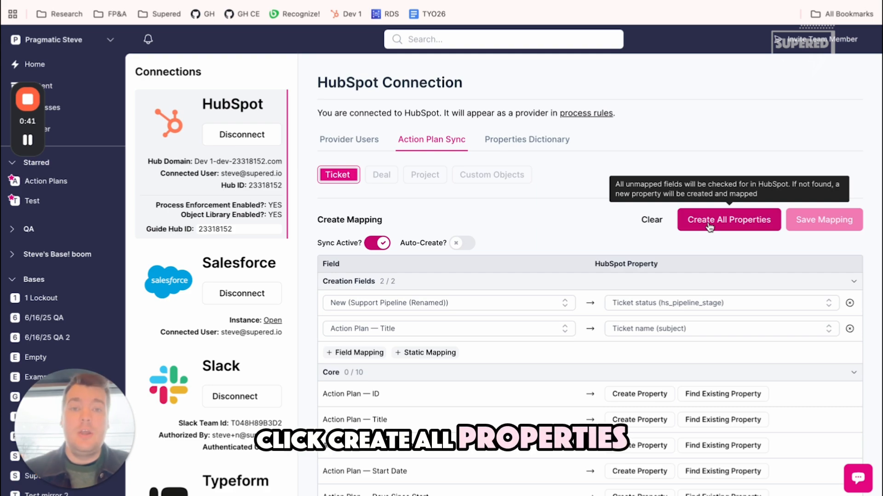
Review the unmapped action plan fields, and create and map HubSpot ticket properties for all of them.
{"action": "scroll", "coordinate": [483, 384], "scroll_direction": "down", "scroll_amount": 5}
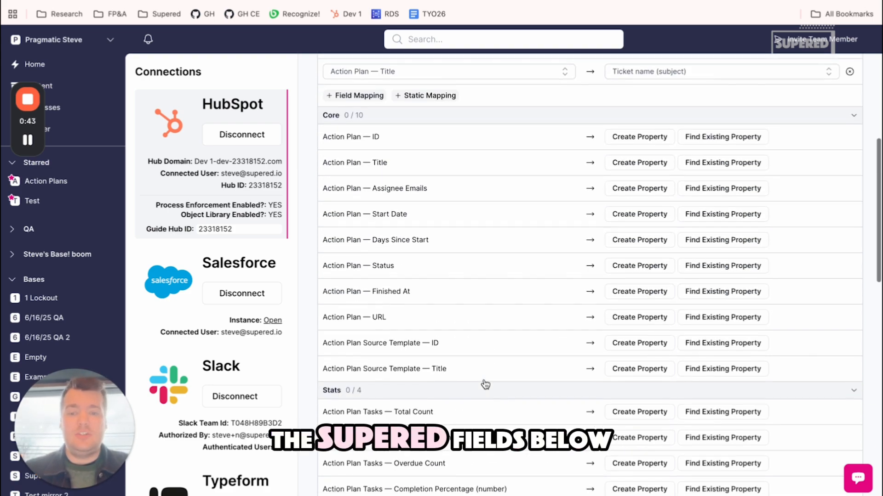
{"action": "scroll", "coordinate": [485, 384], "scroll_direction": "down", "scroll_amount": 10}
{"action": "scroll", "coordinate": [485, 384], "scroll_direction": "up", "scroll_amount": 15}
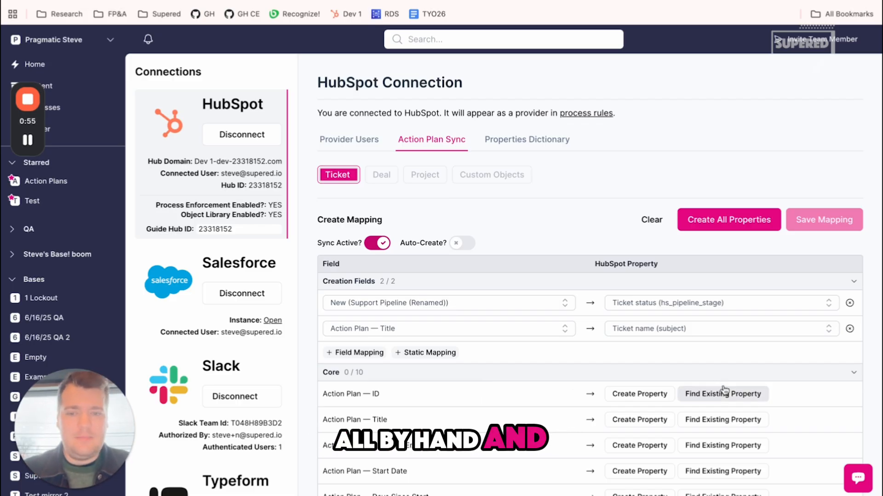
{"action": "left_click", "coordinate": [723, 218]}
{"action": "left_click", "coordinate": [534, 99]}
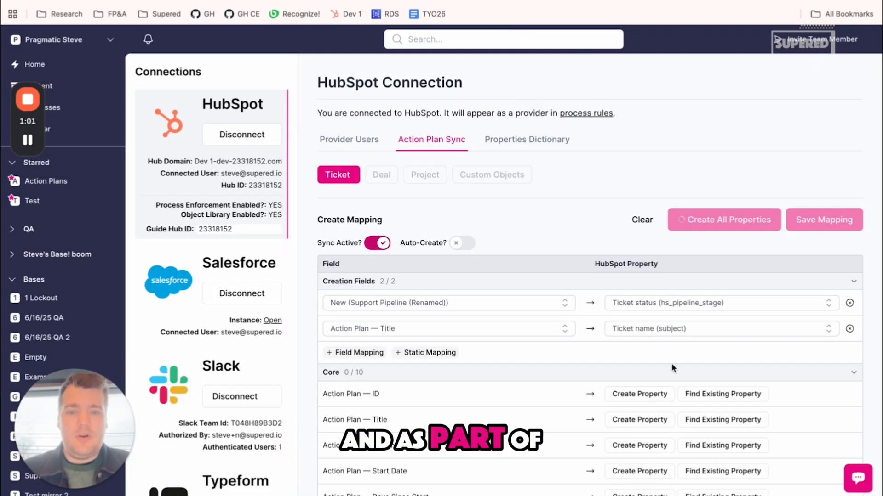
Review the mapped ticket fields, enable Auto-Create and save the ticket mapping.
{"action": "scroll", "coordinate": [671, 363], "scroll_direction": "down", "scroll_amount": 2}
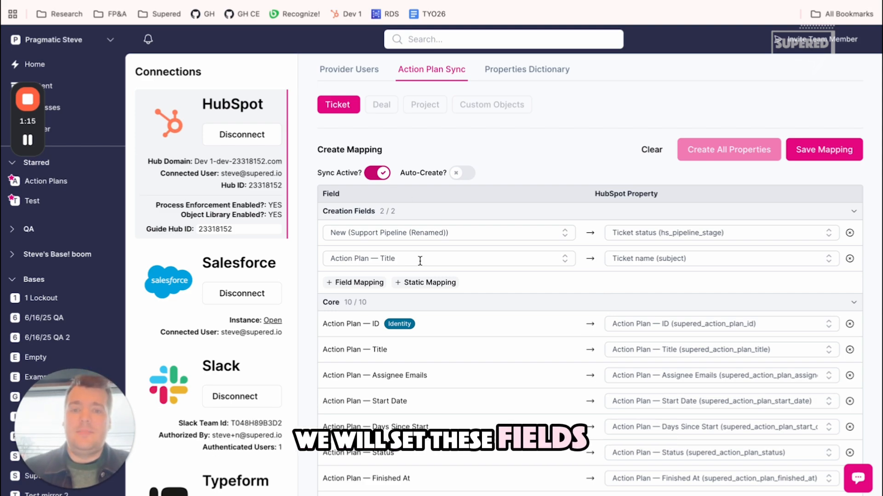
{"action": "scroll", "coordinate": [419, 261], "scroll_direction": "down", "scroll_amount": 1}
{"action": "scroll", "coordinate": [420, 260], "scroll_direction": "down", "scroll_amount": 3}
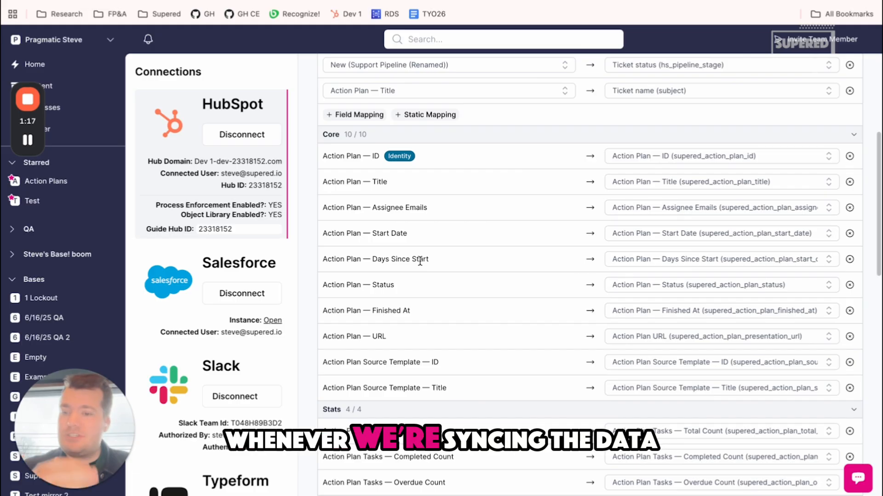
{"action": "scroll", "coordinate": [544, 337], "scroll_direction": "up", "scroll_amount": 3}
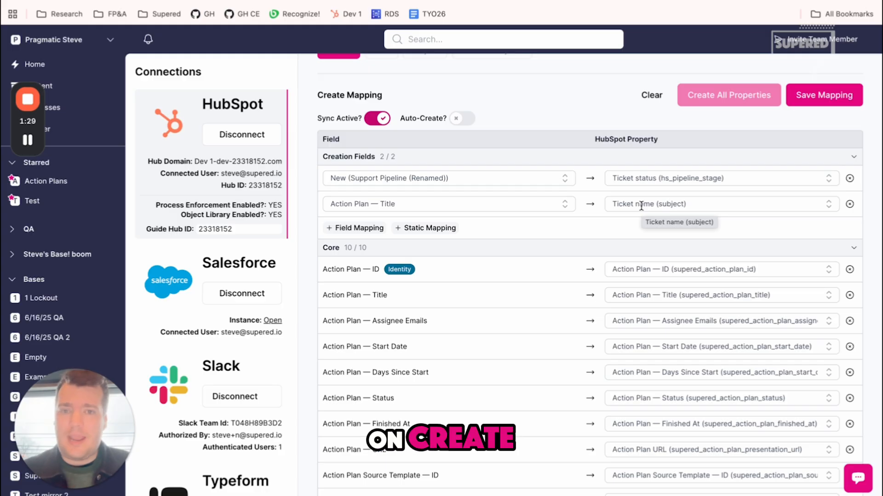
{"action": "left_click", "coordinate": [463, 121]}
{"action": "left_click", "coordinate": [823, 96]}
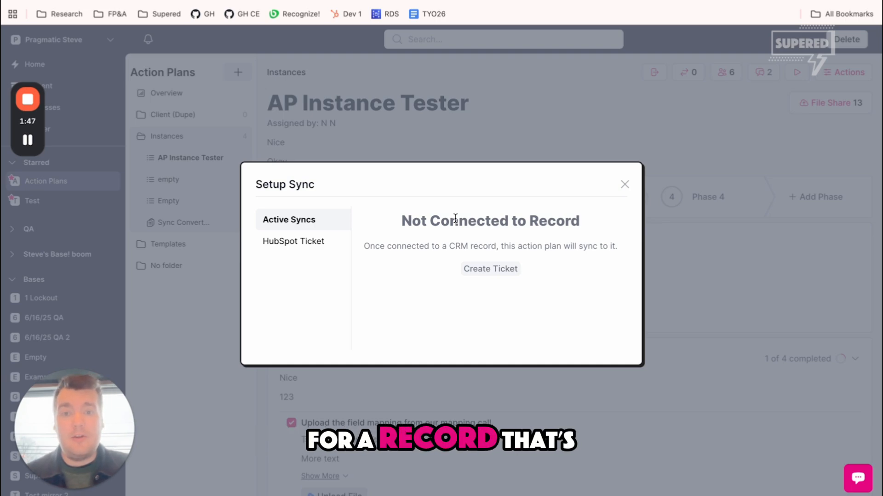
Check the Identity field in the ticket mapping, and create a HubSpot ticket from the action plan's active syncs.
{"action": "key", "text": "ctrl+Tab"}
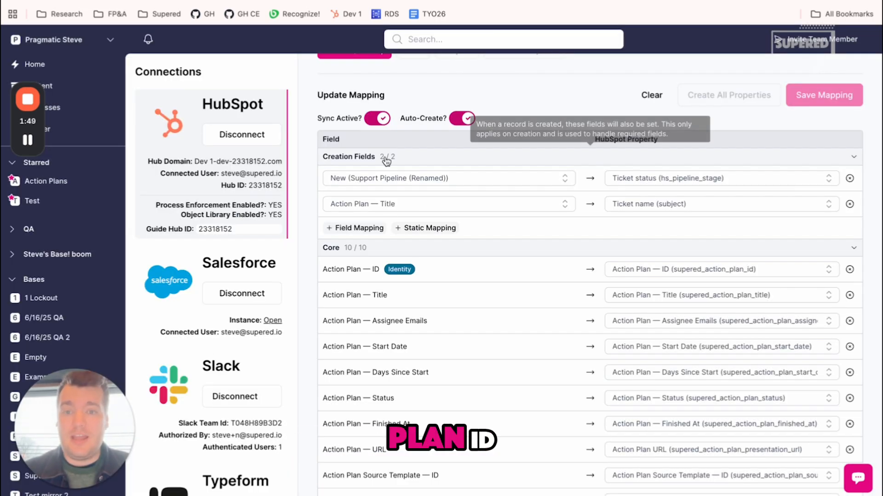
{"action": "mouse_move", "coordinate": [390, 267]}
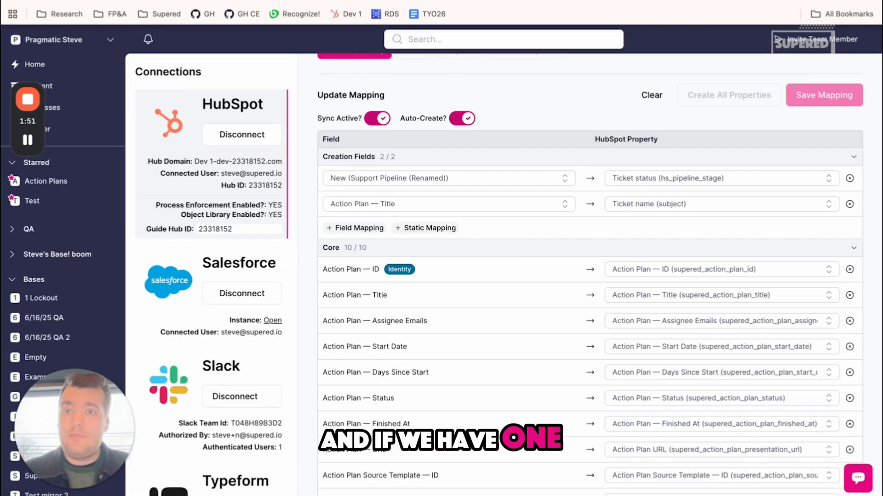
{"action": "key", "text": "ctrl+shift+Tab"}
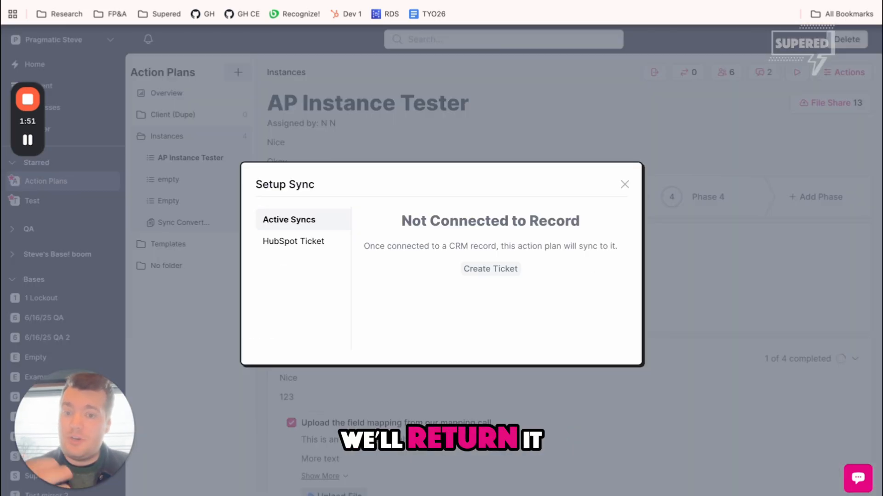
{"action": "left_click", "coordinate": [482, 275]}
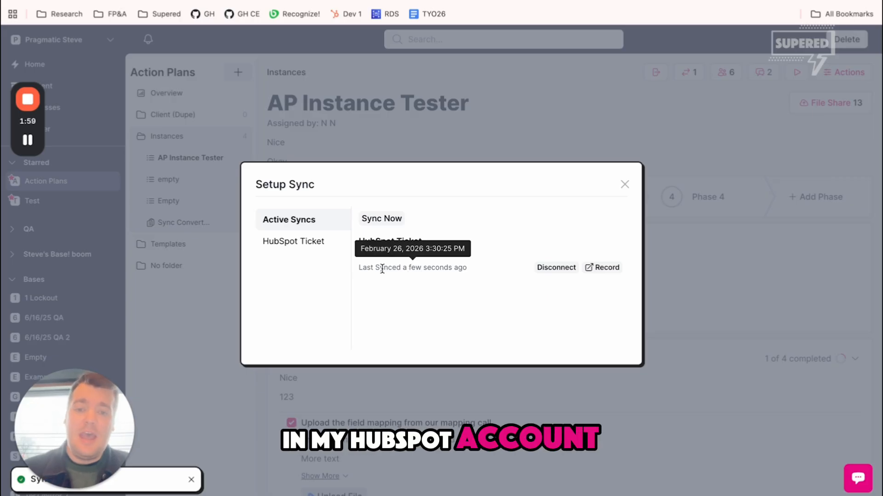
Disconnect the synced ticket from the action plan and create a new HubSpot ticket in its place.
{"action": "left_click", "coordinate": [564, 270]}
{"action": "left_click", "coordinate": [538, 98]}
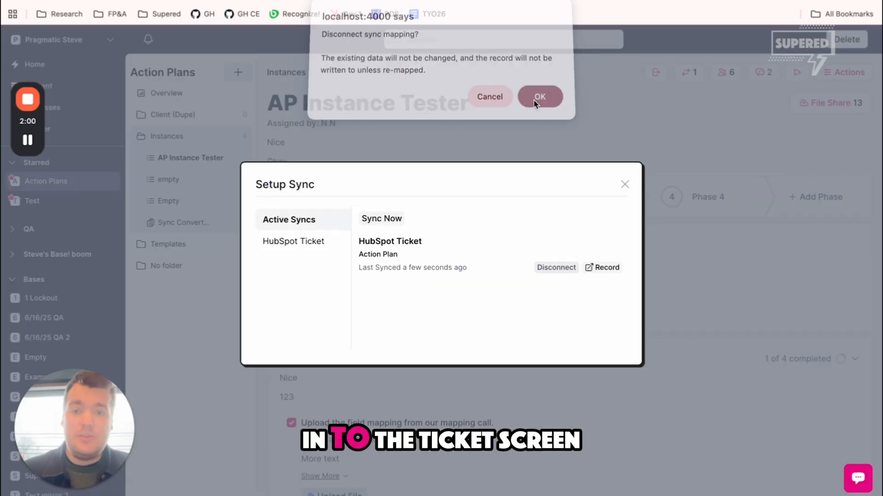
{"action": "left_click", "coordinate": [327, 240]}
{"action": "left_click", "coordinate": [401, 220]}
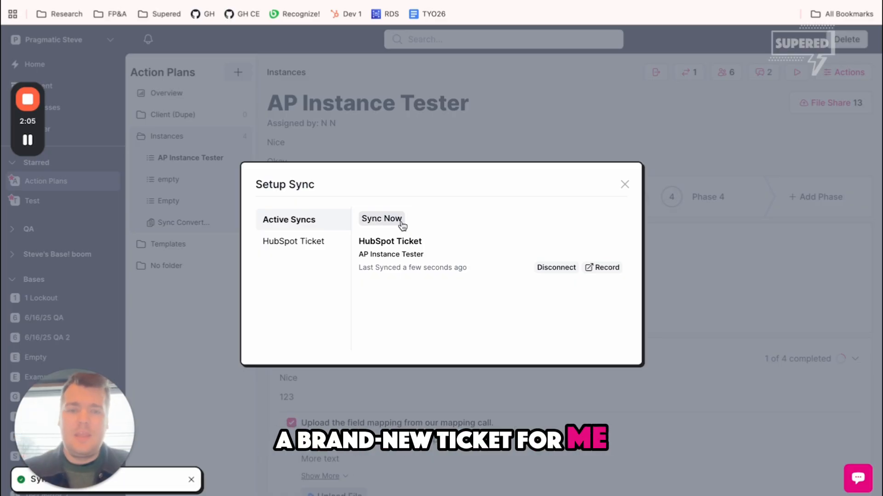
Open the connected ticket's record in HubSpot and view all its properties.
{"action": "left_click", "coordinate": [599, 267]}
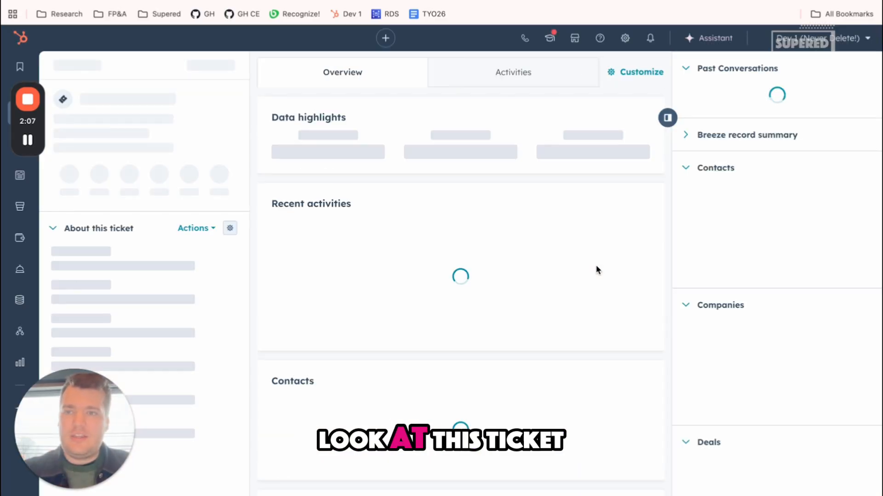
{"action": "left_click", "coordinate": [210, 66]}
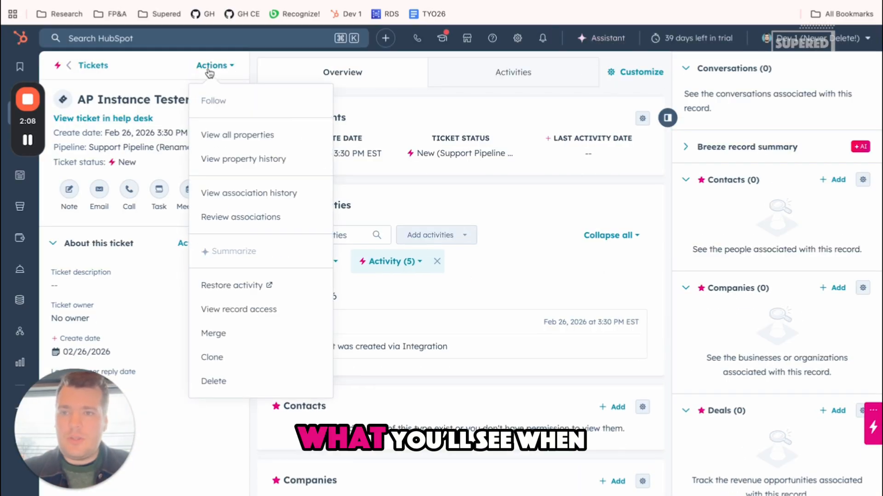
{"action": "left_click", "coordinate": [234, 135]}
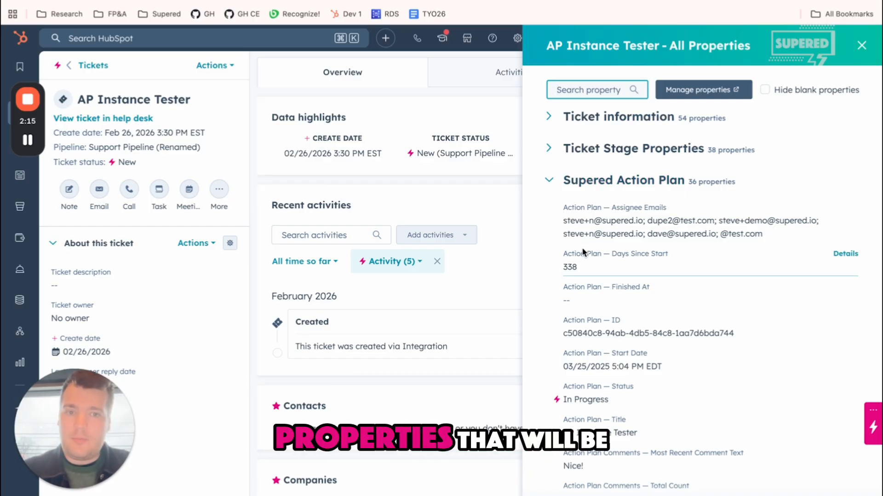
Examine the Supered Action Plan property group, including dates, status, comments, current and next due tasks, and task counts.
{"action": "scroll", "coordinate": [583, 252], "scroll_direction": "down", "scroll_amount": 15}
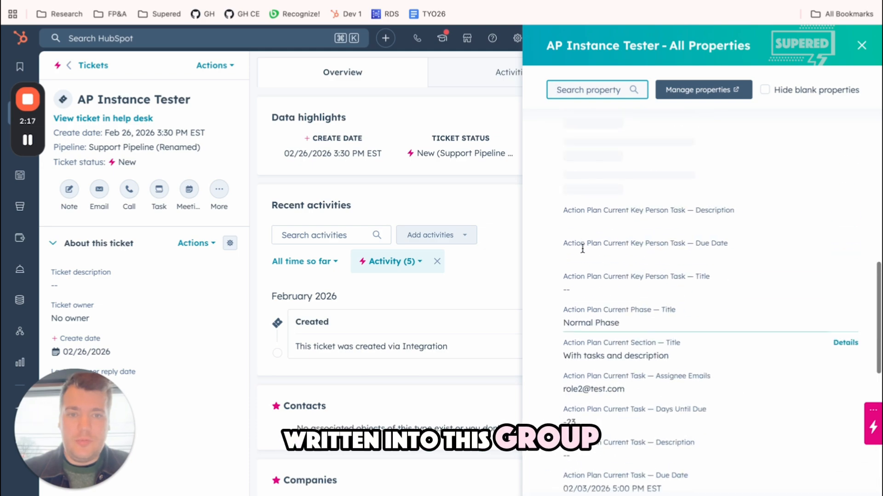
{"action": "scroll", "coordinate": [582, 249], "scroll_direction": "up", "scroll_amount": 15}
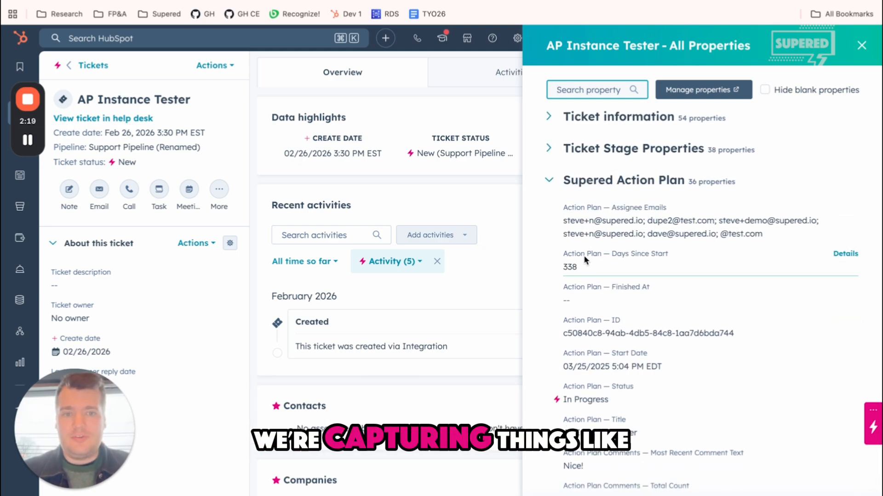
{"action": "scroll", "coordinate": [627, 210], "scroll_direction": "down", "scroll_amount": 3}
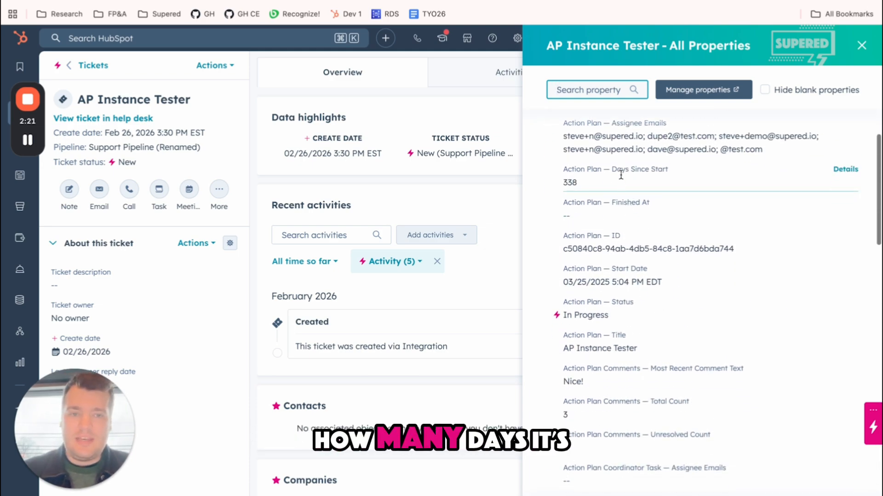
{"action": "scroll", "coordinate": [620, 173], "scroll_direction": "down", "scroll_amount": 3}
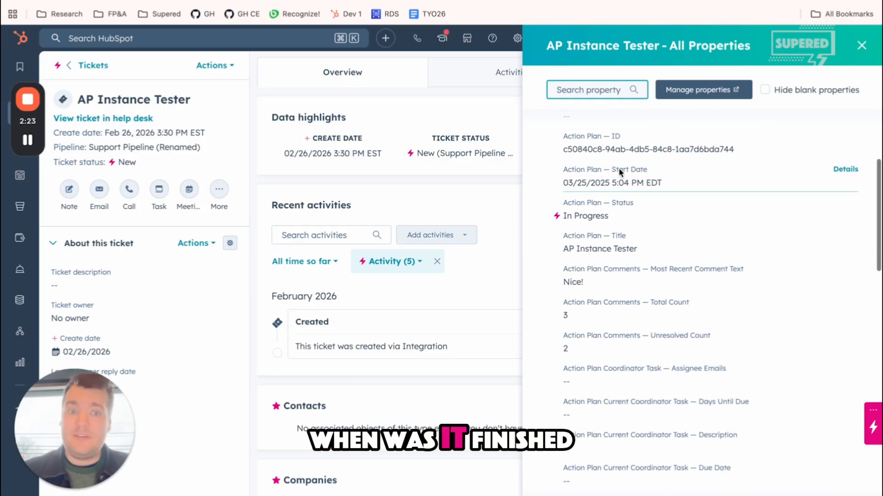
{"action": "scroll", "coordinate": [619, 169], "scroll_direction": "down", "scroll_amount": 2}
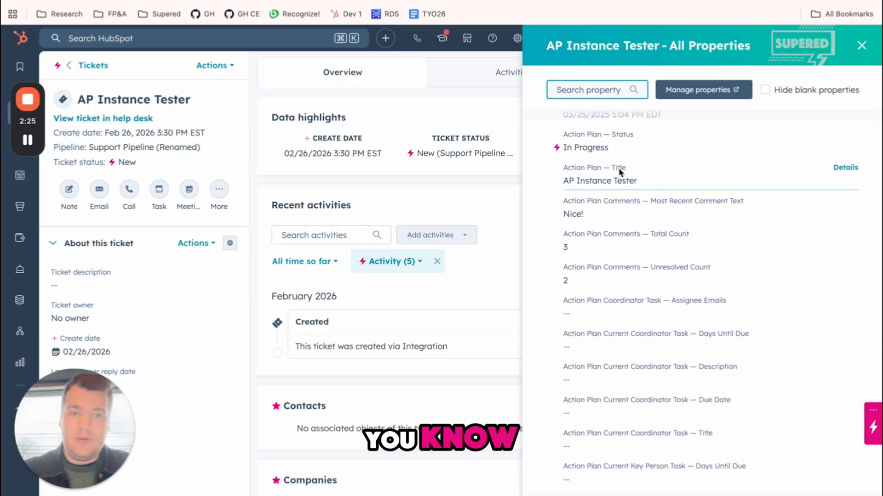
{"action": "scroll", "coordinate": [619, 171], "scroll_direction": "down", "scroll_amount": 1}
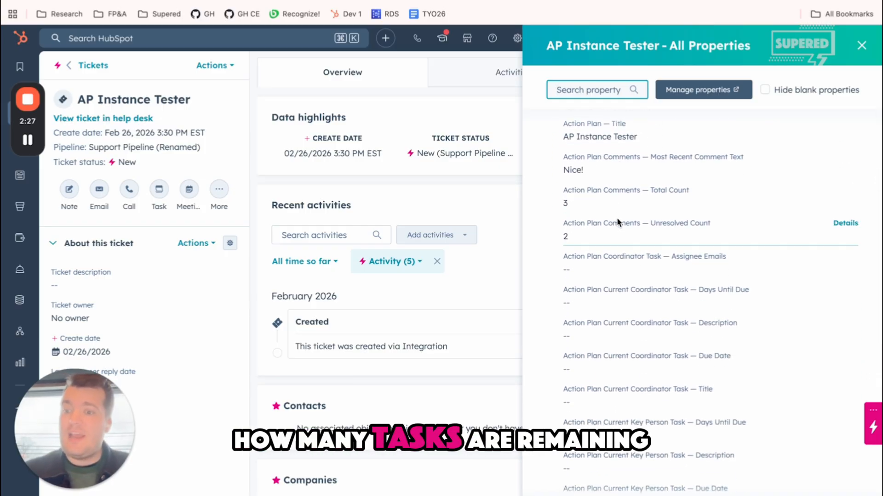
{"action": "scroll", "coordinate": [617, 217], "scroll_direction": "down", "scroll_amount": 5}
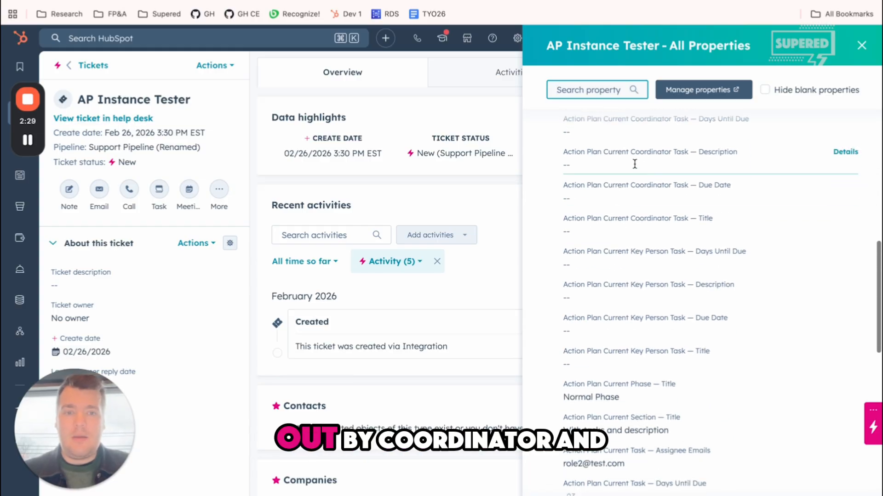
{"action": "scroll", "coordinate": [641, 266], "scroll_direction": "down", "scroll_amount": 7}
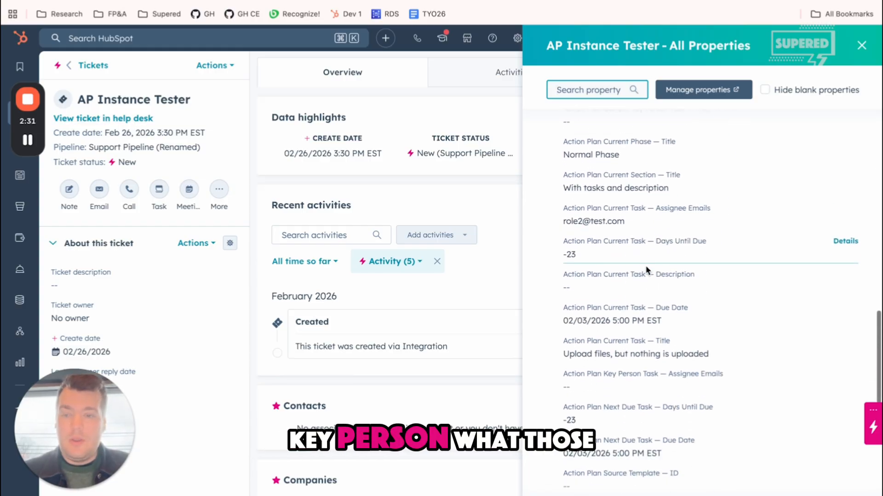
{"action": "scroll", "coordinate": [646, 271], "scroll_direction": "down", "scroll_amount": 1}
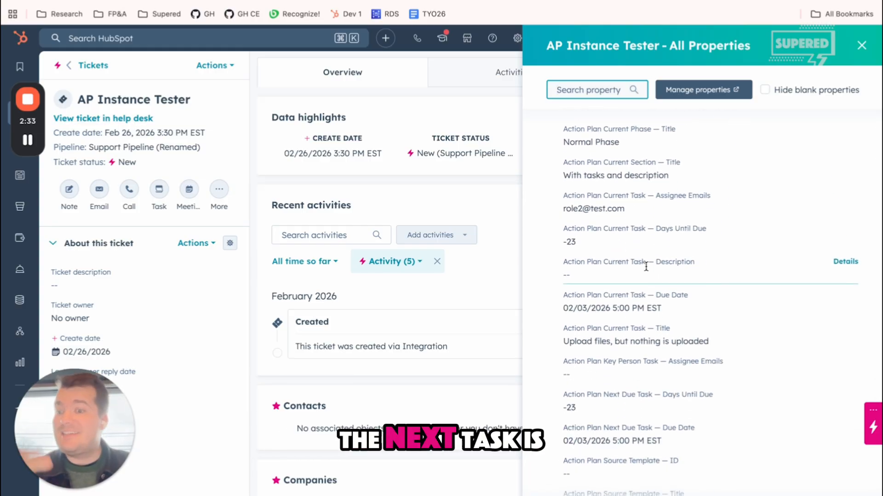
{"action": "scroll", "coordinate": [646, 267], "scroll_direction": "down", "scroll_amount": 4}
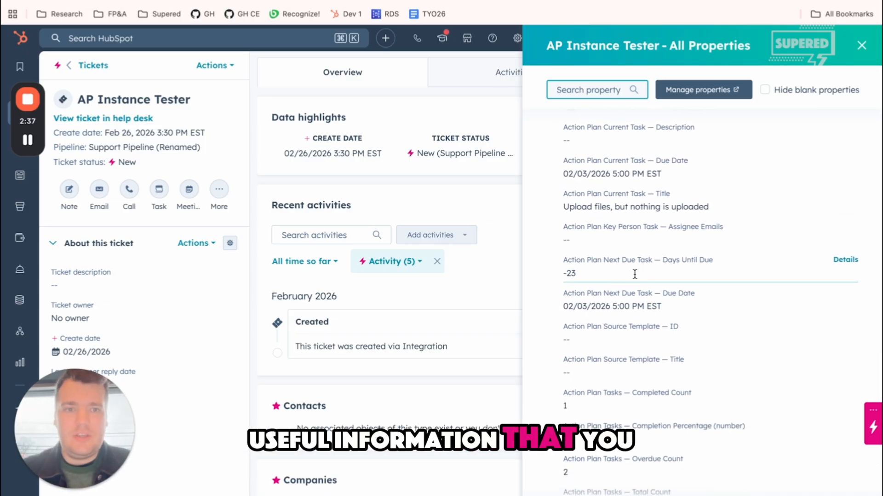
{"action": "scroll", "coordinate": [646, 266], "scroll_direction": "down", "scroll_amount": 4}
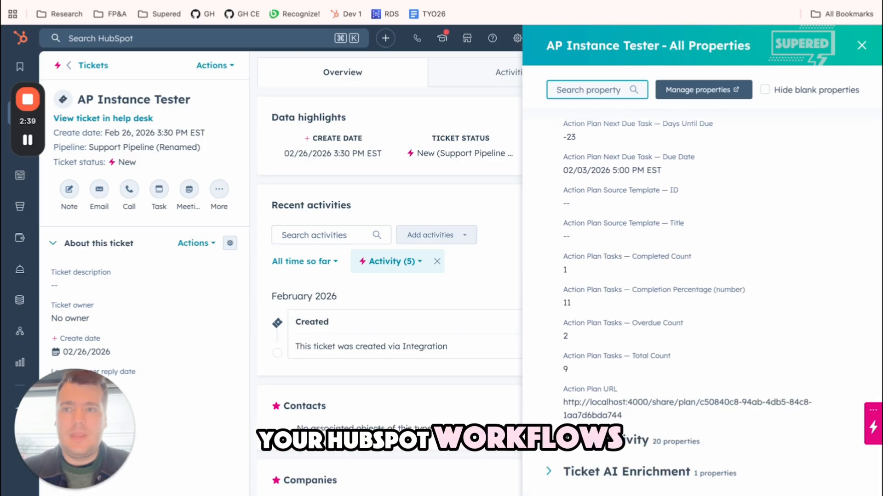
Return to the action plan's sync setup in Supered, force an immediate sync and check the exact last-synced time.
{"action": "key", "text": "ctrl+shift+Tab"}
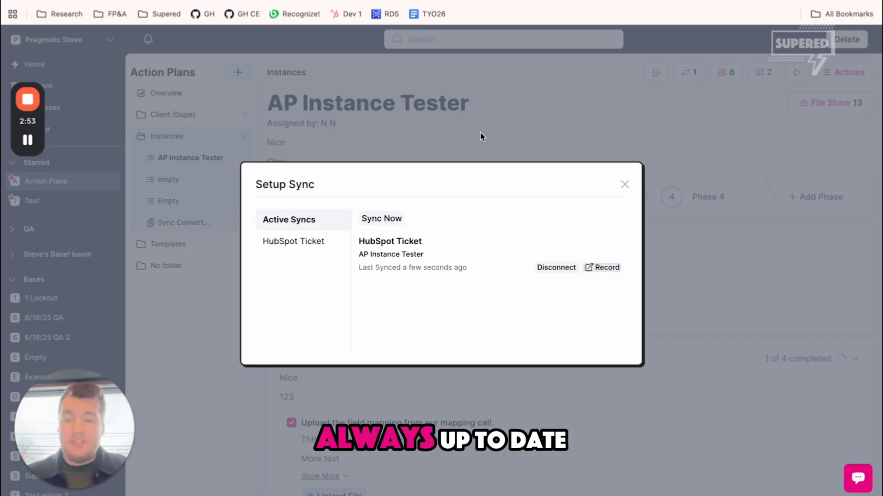
{"action": "left_click", "coordinate": [392, 227]}
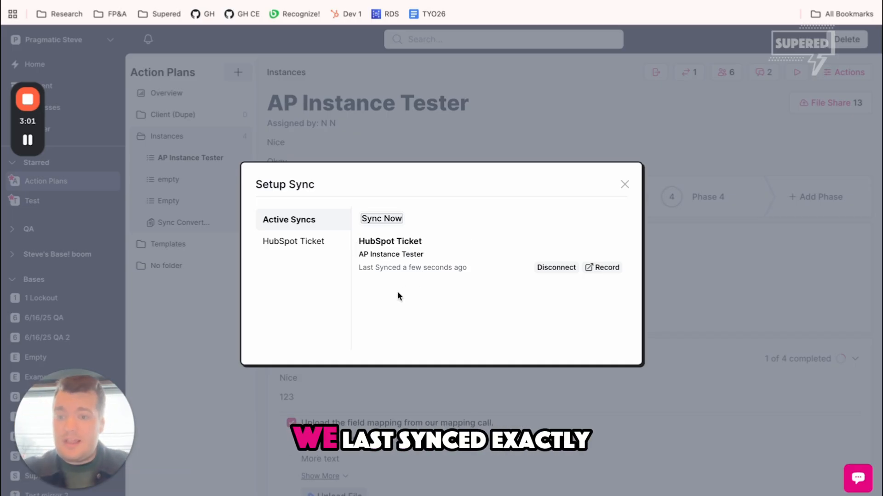
{"action": "mouse_move", "coordinate": [407, 270]}
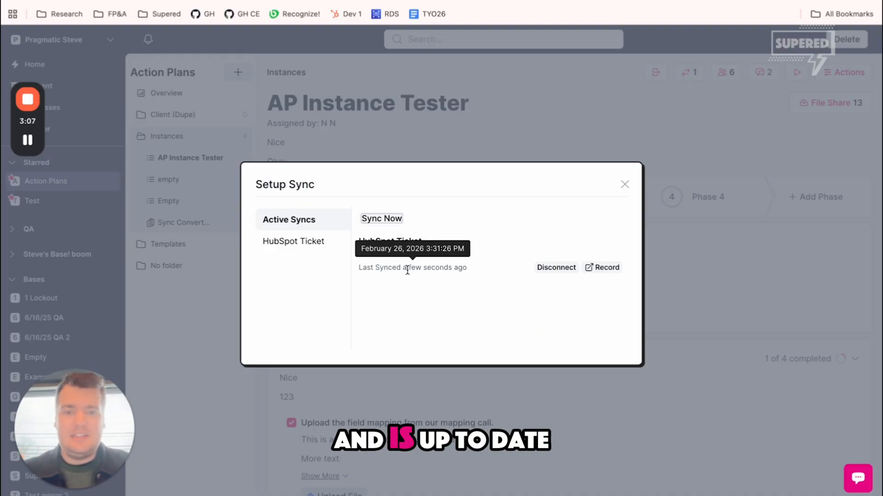
Disconnect the HubSpot ticket from the action plan and open the list of existing HubSpot tickets.
{"action": "left_click", "coordinate": [558, 269]}
{"action": "left_click", "coordinate": [533, 102]}
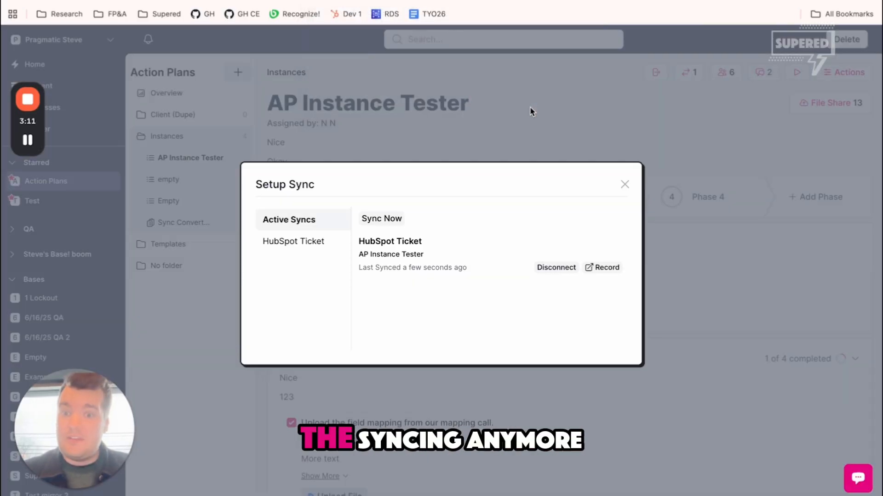
{"action": "left_click", "coordinate": [300, 249]}
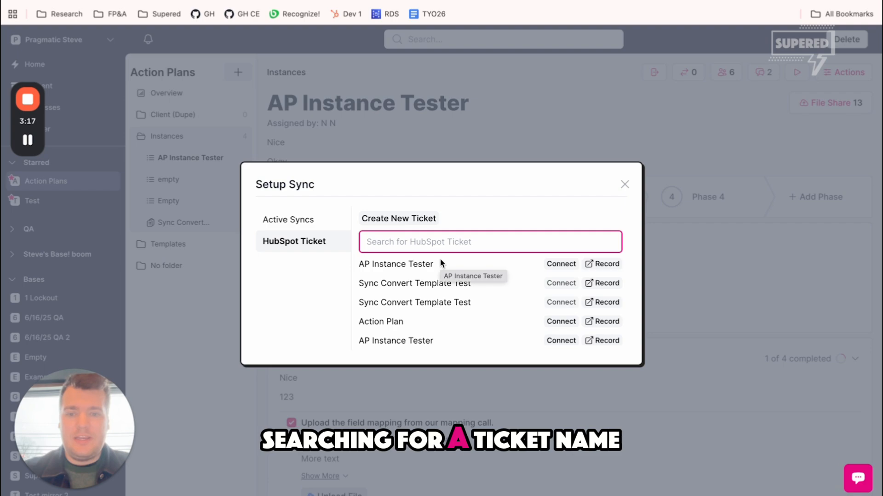
Search the existing HubSpot tickets for "convert" and try to connect a Sync Convert Template Test ticket to the action plan.
{"action": "type", "text": "convert"}
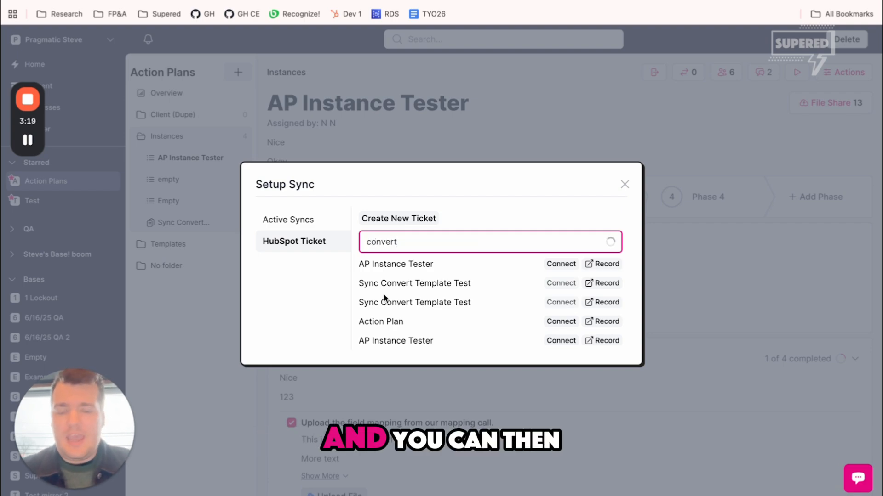
{"action": "left_click", "coordinate": [561, 285]}
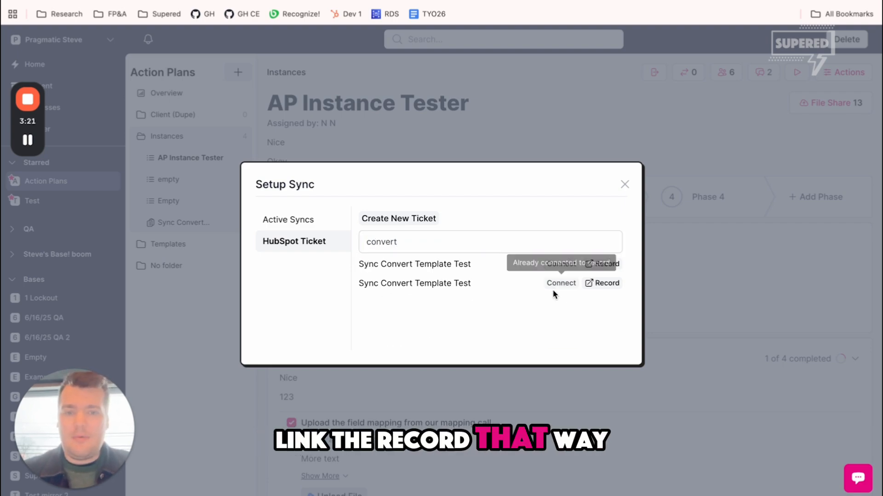
Link the action plan to the AP Instance Tester HubSpot ticket and check the exact last-synced time among its active syncs.
{"action": "left_click", "coordinate": [278, 219]}
{"action": "left_click", "coordinate": [486, 274]}
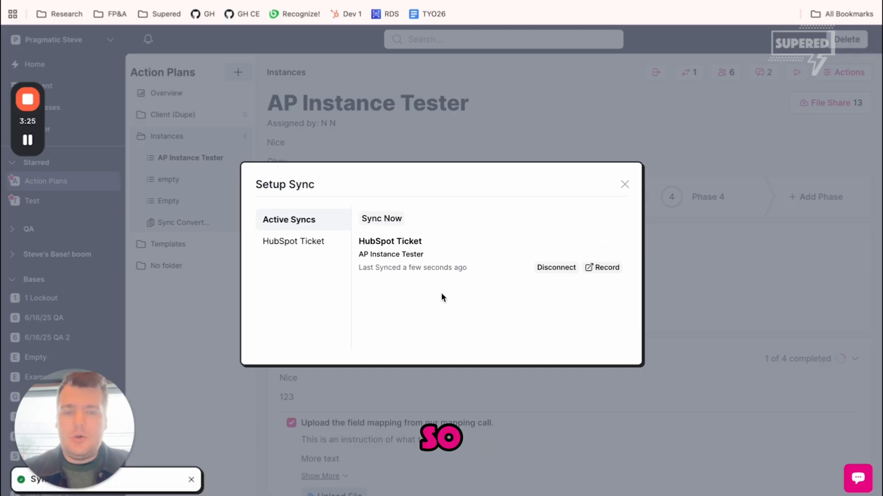
{"action": "mouse_move", "coordinate": [461, 264]}
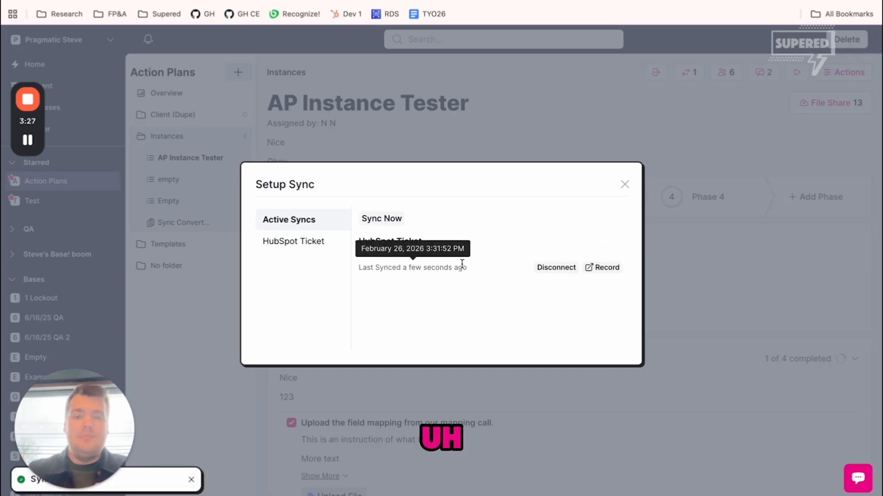
Turn off Auto-Create for tickets in the HubSpot connection's Action Plan Sync settings and save the mapping.
{"action": "left_click", "coordinate": [85, 43]}
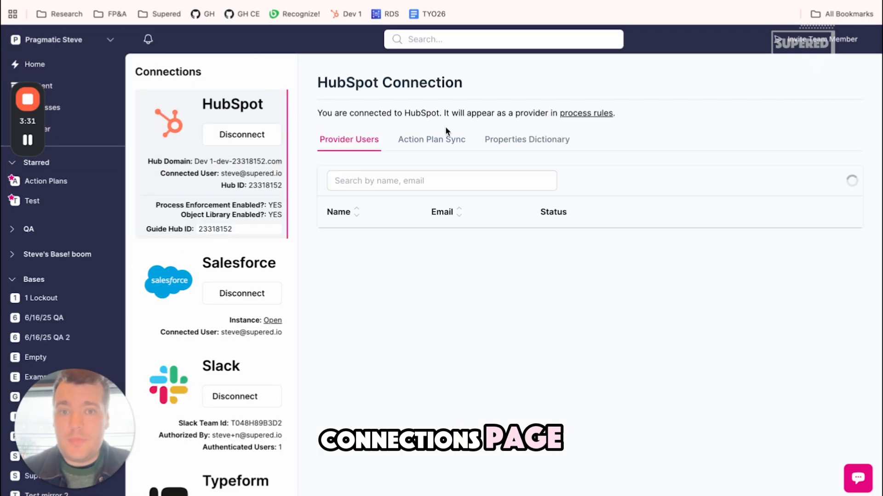
{"action": "left_click", "coordinate": [446, 140]}
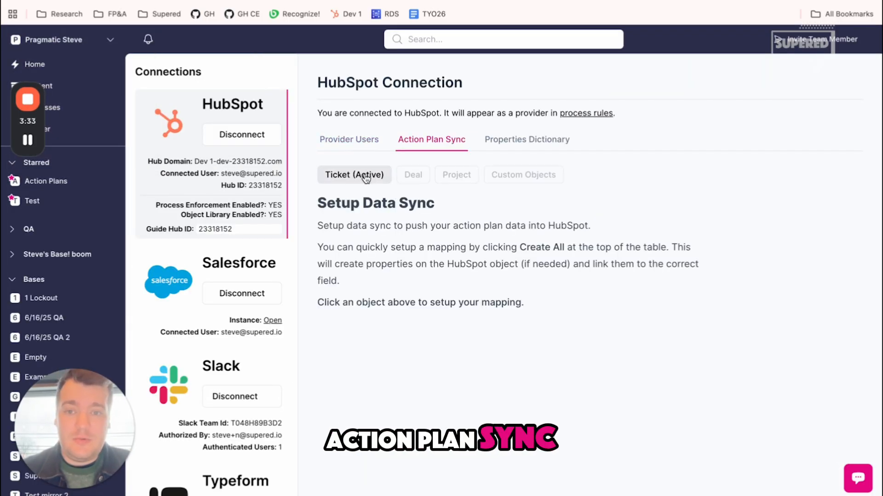
{"action": "left_click", "coordinate": [366, 177]}
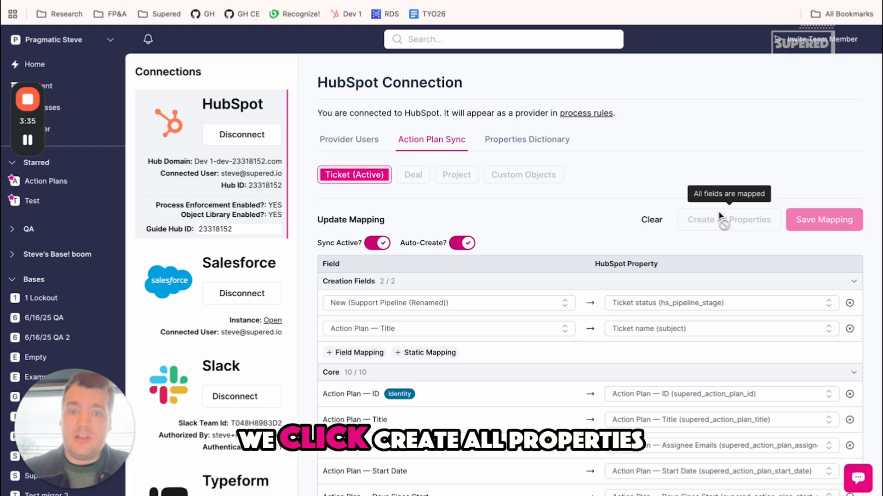
{"action": "left_click", "coordinate": [463, 246]}
{"action": "left_click", "coordinate": [802, 222]}
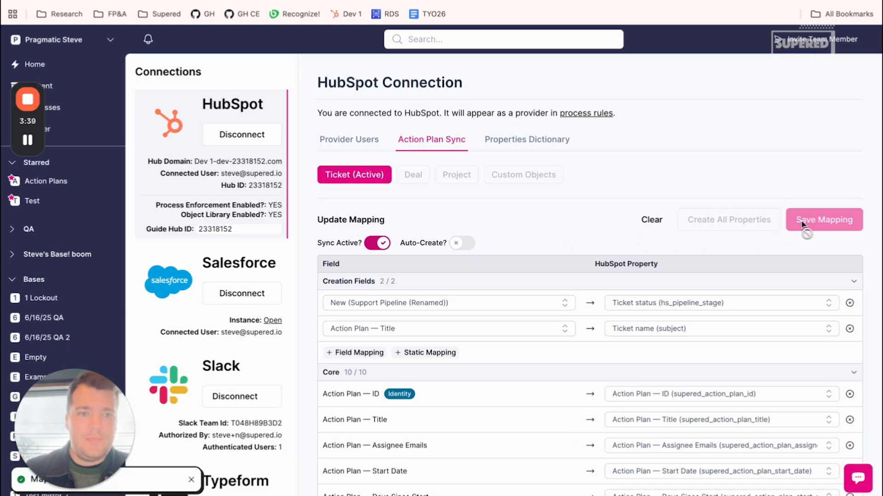